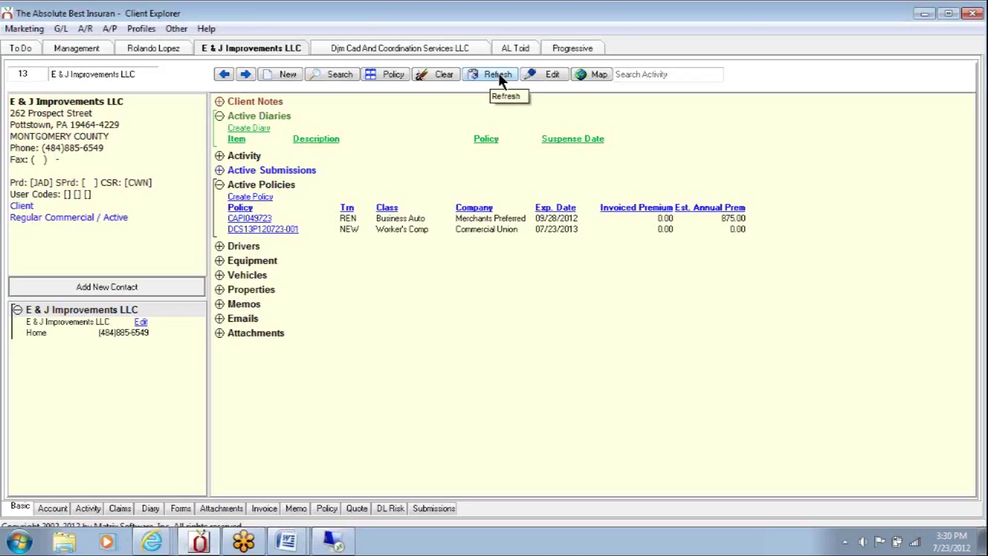
{"action": "left_click", "coordinate": [498, 72]}
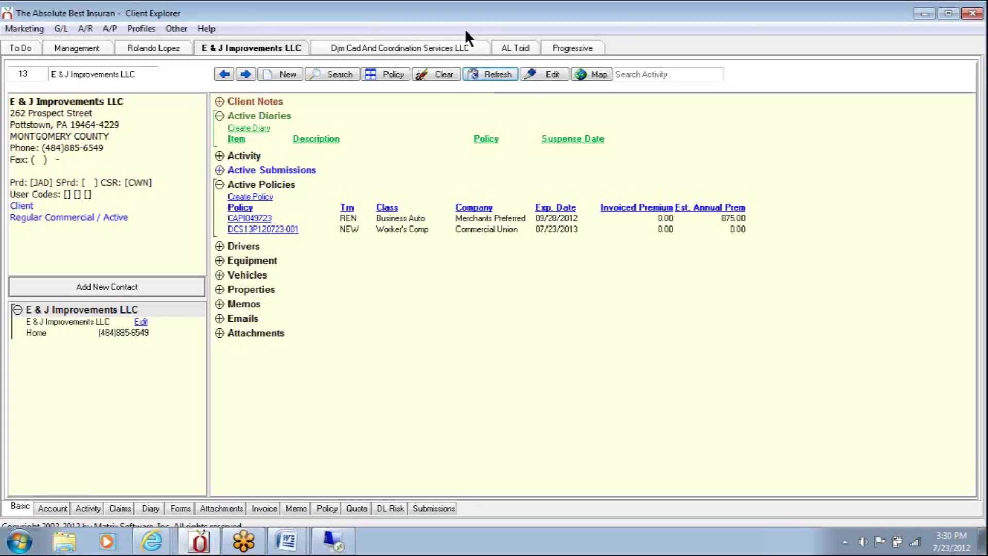
{"action": "double_click", "coordinate": [458, 229]}
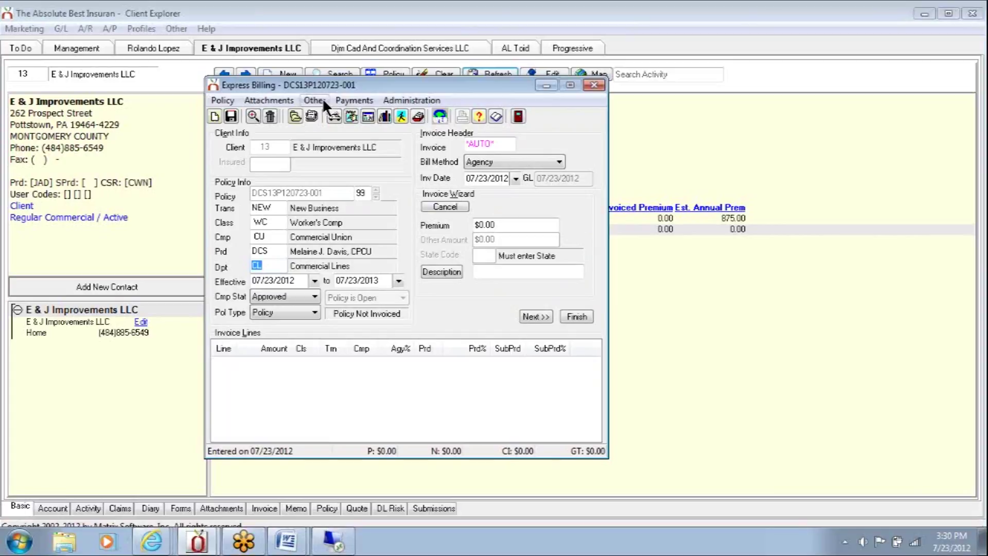
{"action": "left_click", "coordinate": [595, 86]}
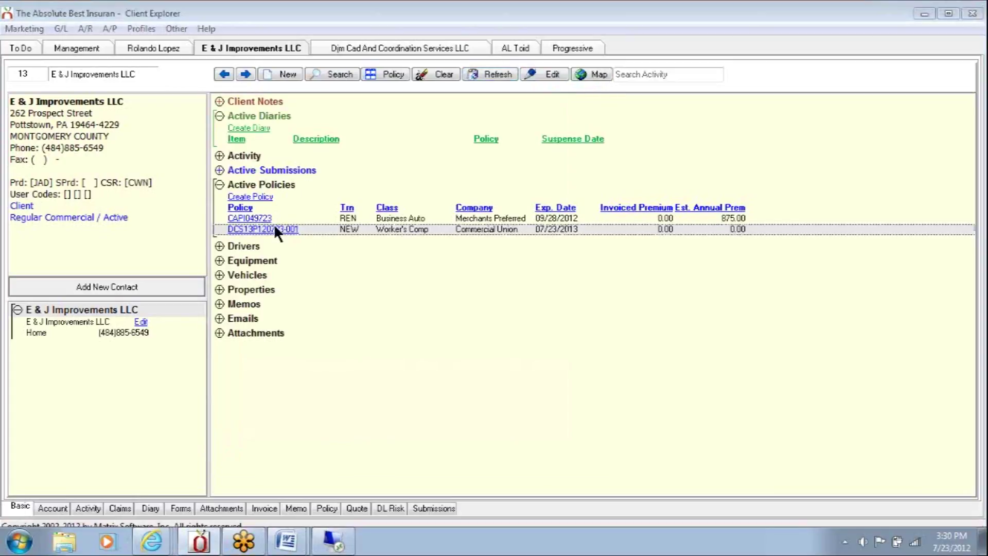
{"action": "left_click", "coordinate": [276, 230]}
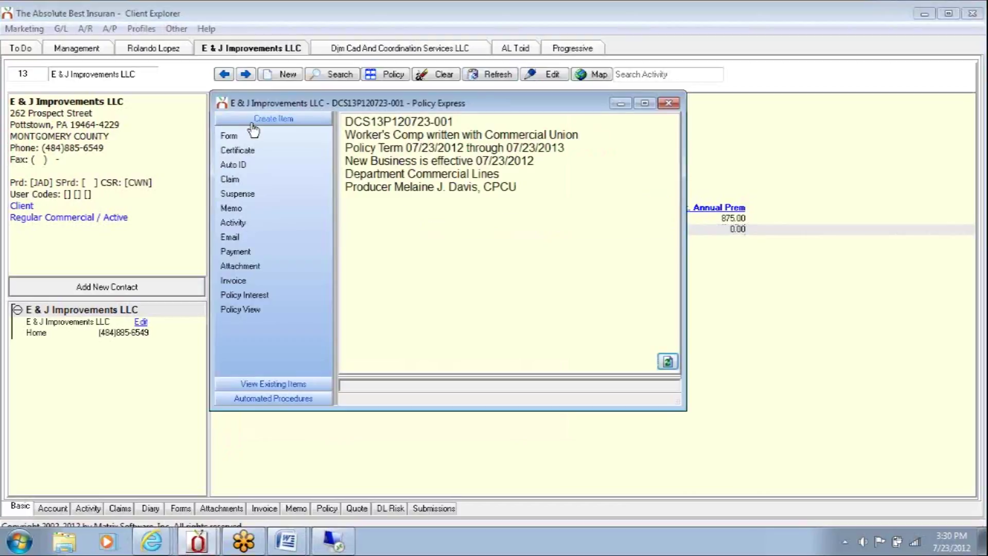
{"action": "left_click", "coordinate": [246, 281]}
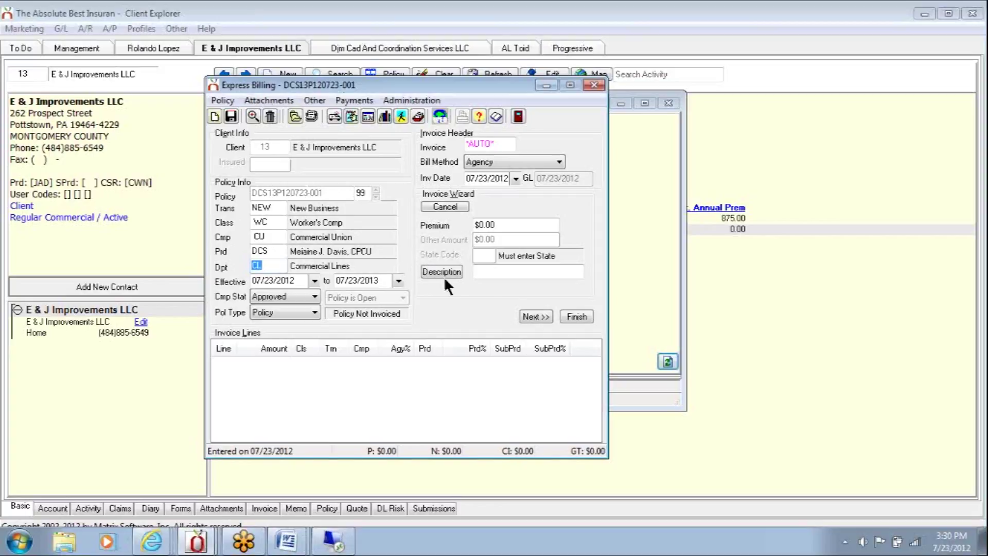
{"action": "left_click", "coordinate": [535, 316]}
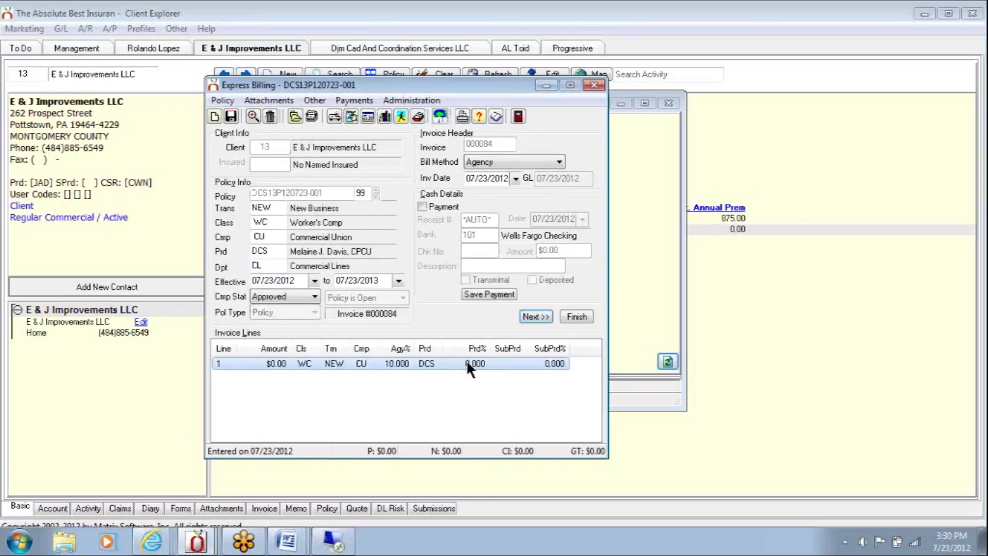
- Enter $1,000.00 as line 1's amount, keep its Trans and Class, and search for another company
{"action": "double_click", "coordinate": [447, 363]}
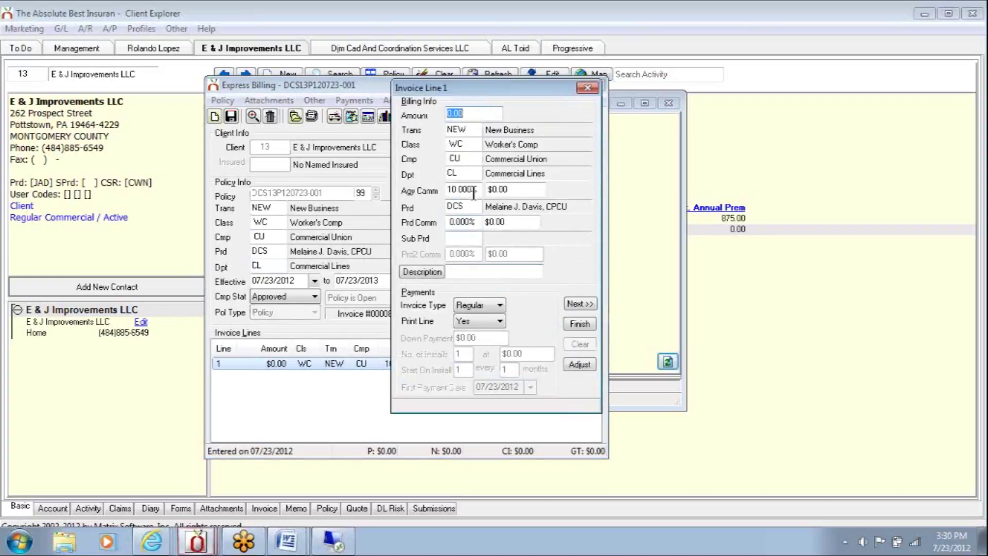
{"action": "type", "text": "1000"}
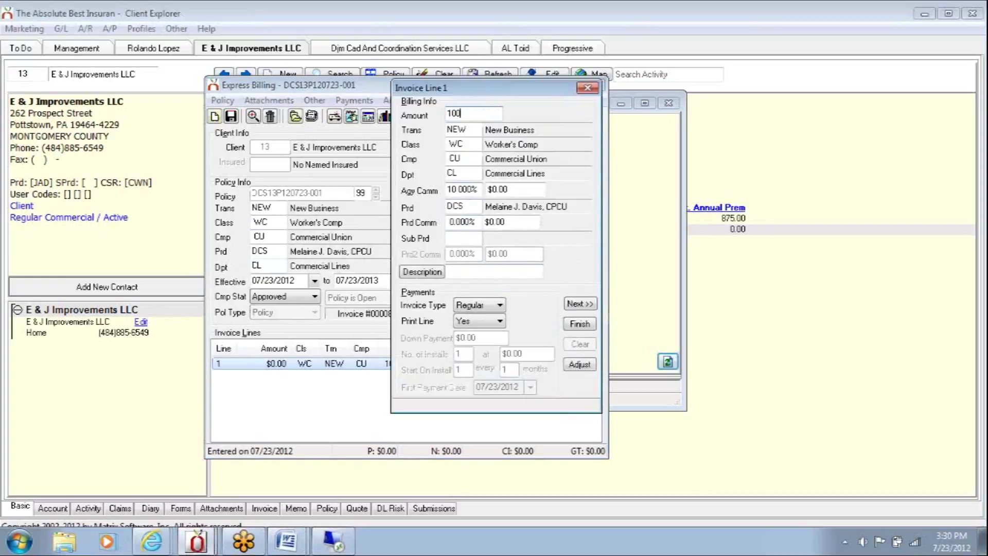
{"action": "key", "text": "Tab"}
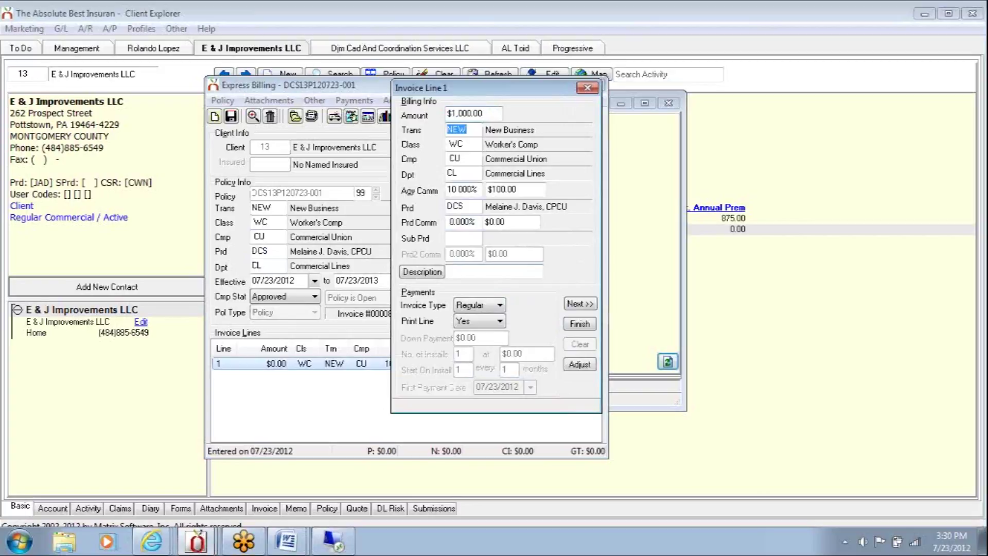
{"action": "key", "text": "Tab"}
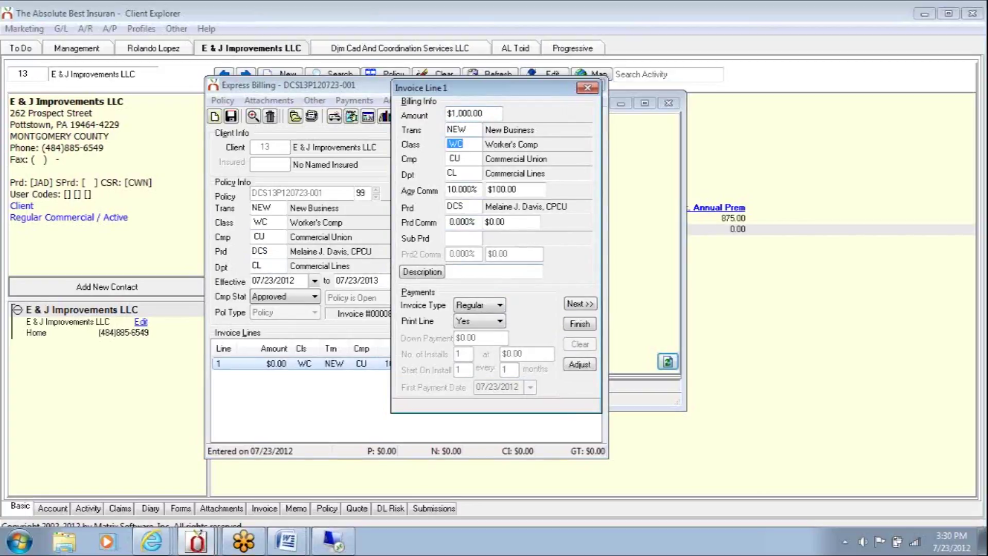
{"action": "key", "text": "Tab"}
{"action": "left_click", "coordinate": [512, 160]}
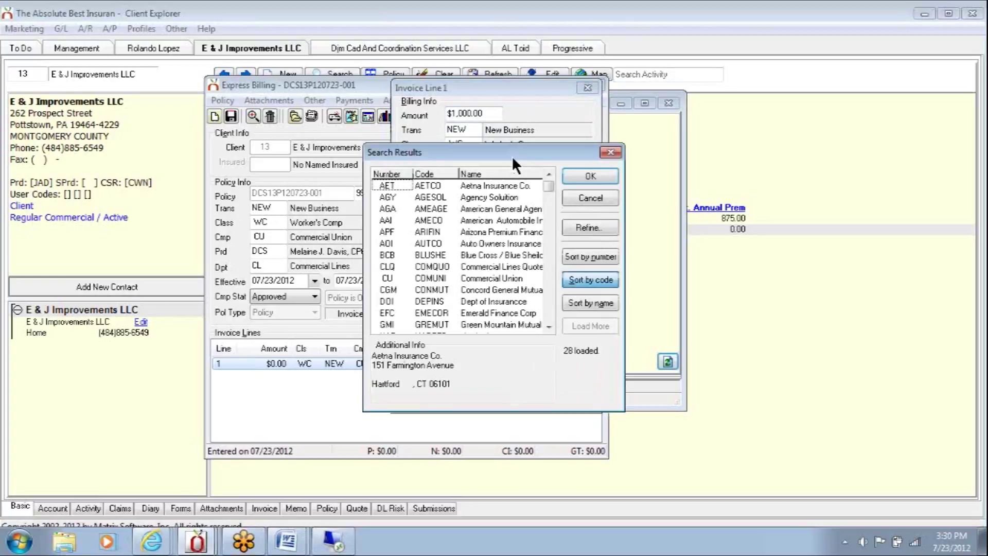
- Bill line 1 to American General Agency at 15% commission, described 'New Business', printing Yes
{"action": "double_click", "coordinate": [497, 207]}
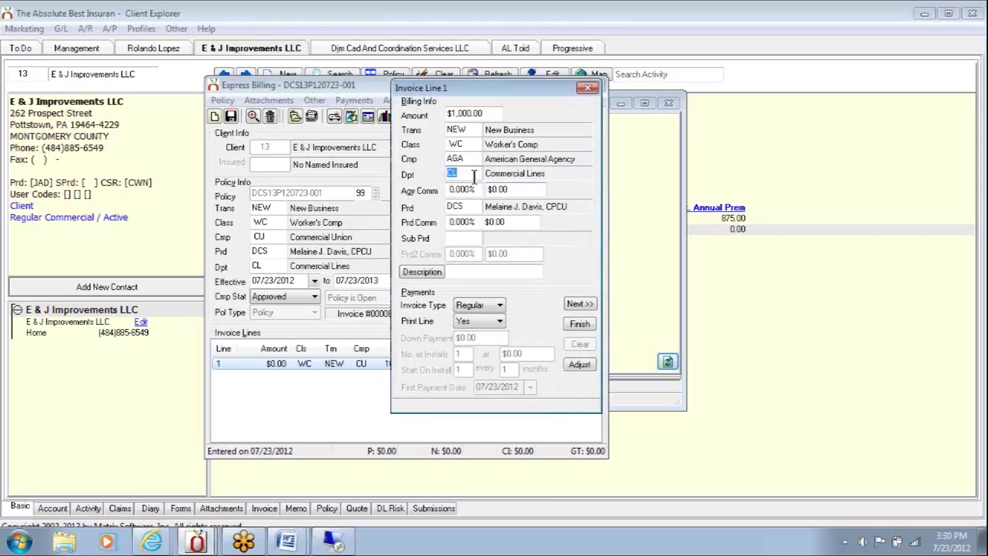
{"action": "left_click", "coordinate": [473, 189]}
{"action": "type", "text": "15"}
{"action": "key", "text": "Tab"}
{"action": "key", "text": "Tab"}
{"action": "key", "text": "Tab"}
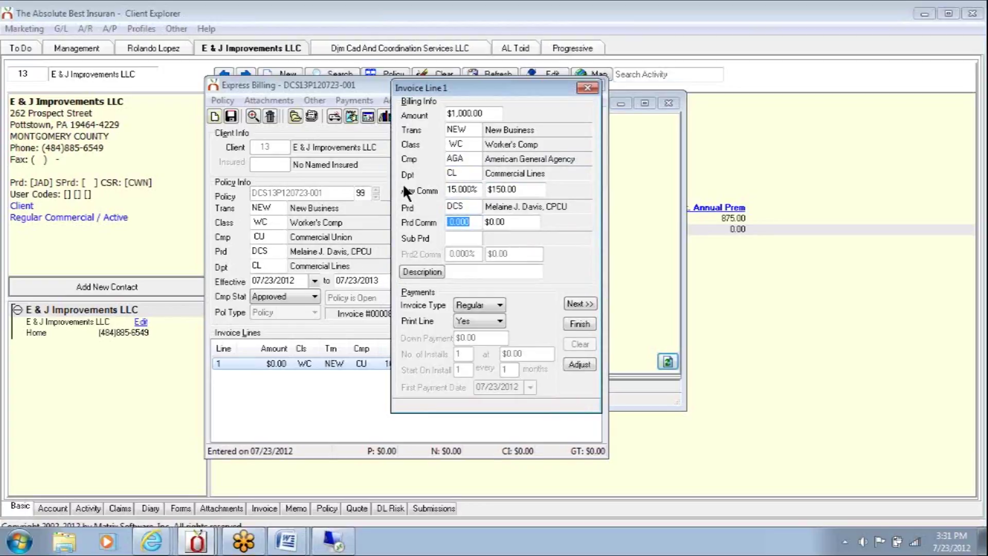
{"action": "key", "text": "Tab"}
{"action": "key", "text": "Tab"}
{"action": "key", "text": "Tab"}
{"action": "key", "text": "Tab"}
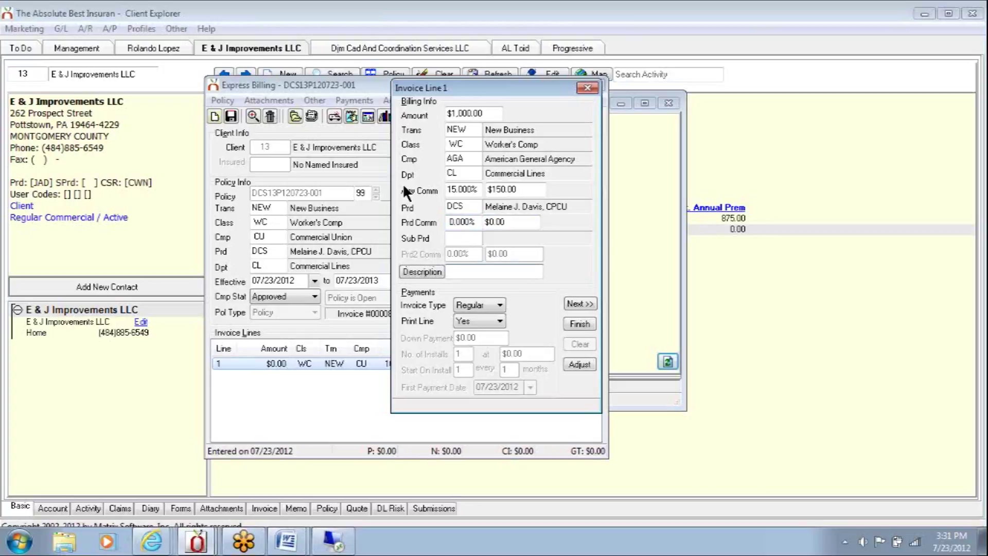
{"action": "type", "text": "New Business"}
{"action": "left_click", "coordinate": [499, 320]}
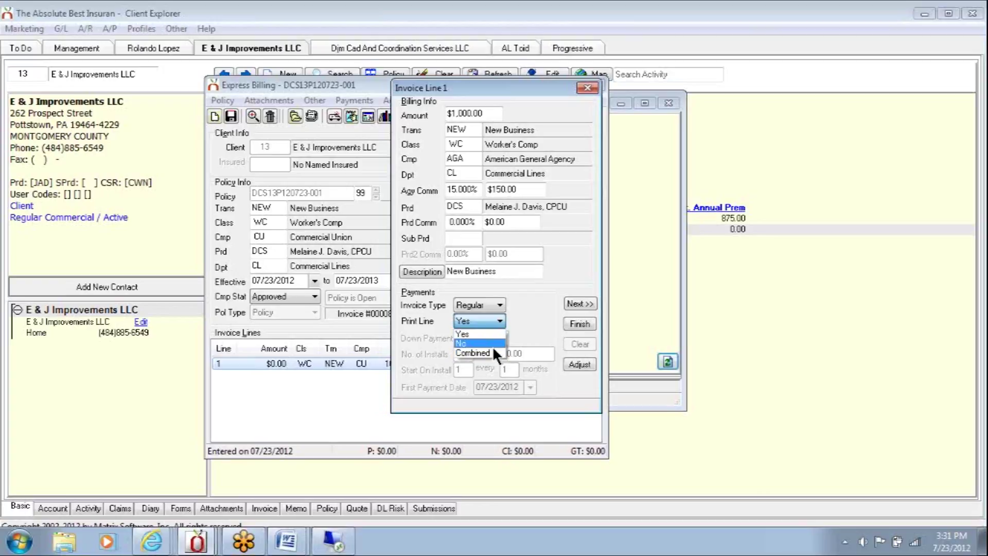
{"action": "left_click", "coordinate": [490, 333]}
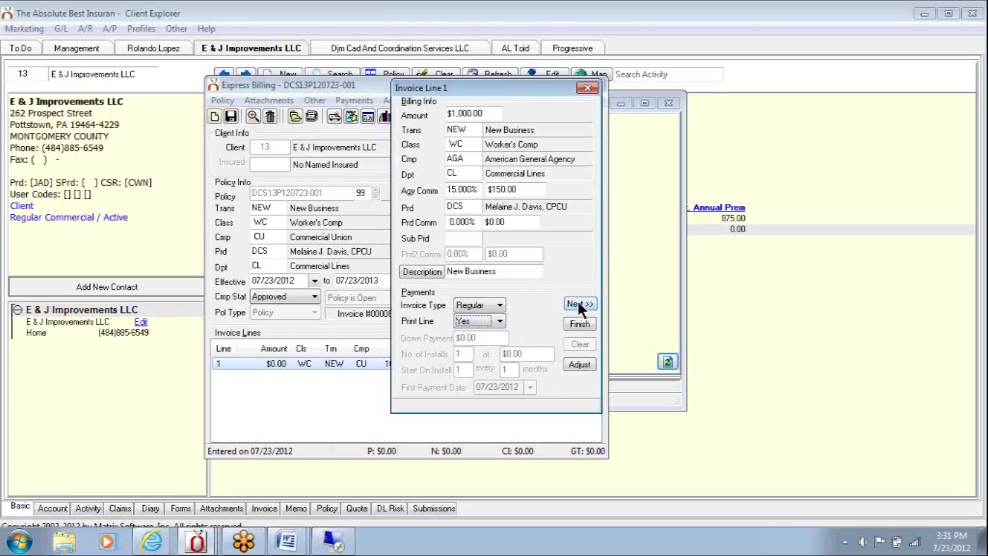
- Add line 2: a $100.00 policy fee with Trans FEE, Class PLF, description 'Fee'
{"action": "left_click", "coordinate": [578, 304]}
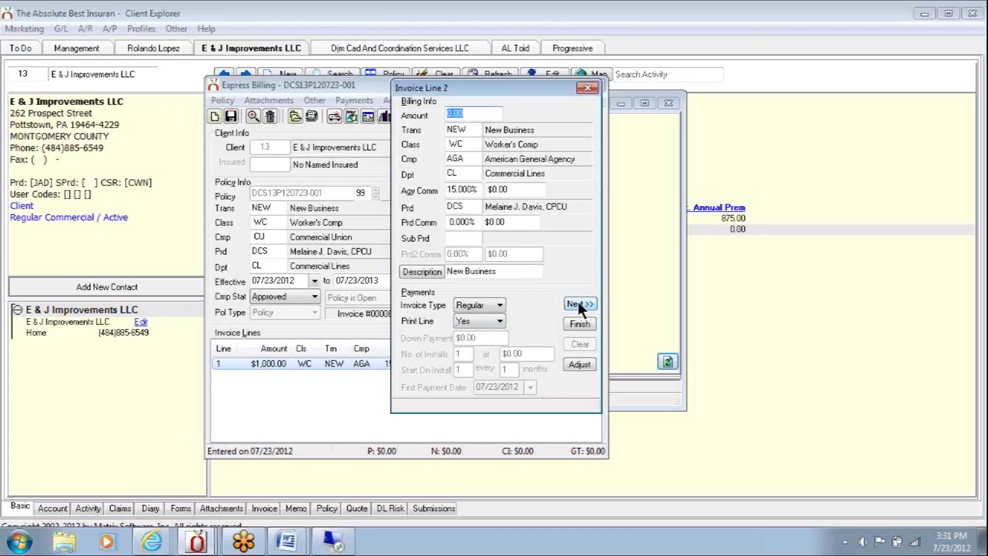
{"action": "type", "text": "100"}
{"action": "key", "text": "Tab"}
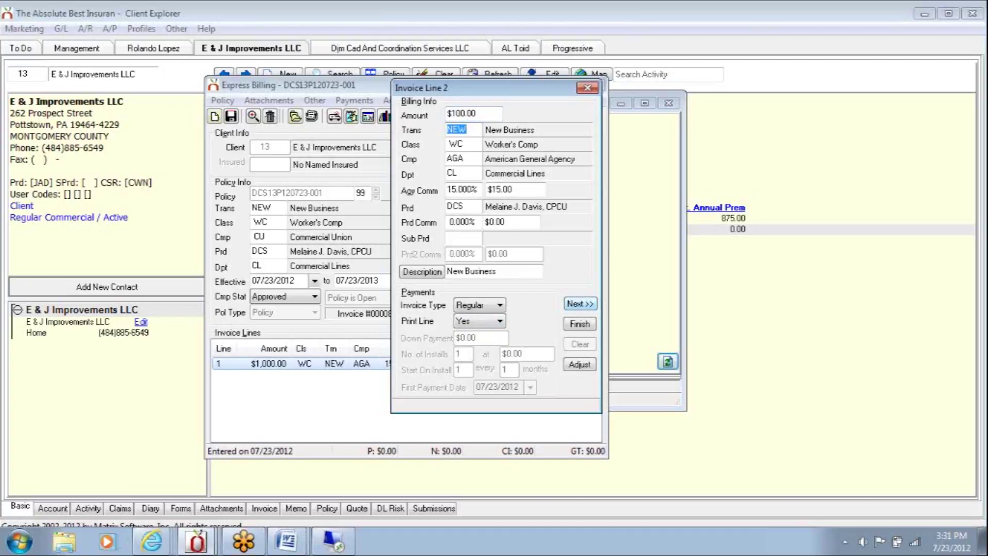
{"action": "type", "text": "FEE"}
{"action": "key", "text": "Tab"}
{"action": "type", "text": "PLF"}
{"action": "key", "text": "Tab"}
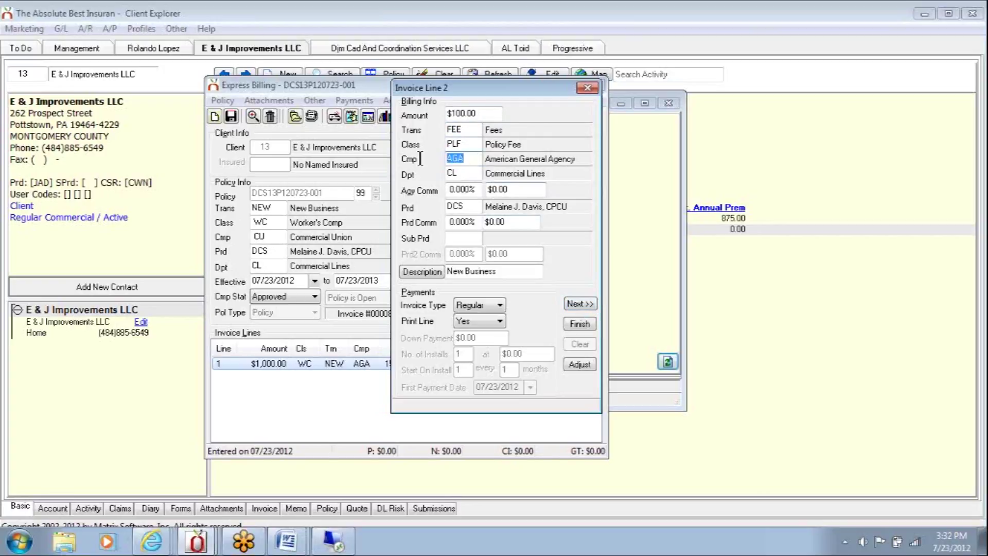
{"action": "left_click_drag", "start_coordinate": [498, 271], "coordinate": [394, 270]}
{"action": "type", "text": "Fee"}
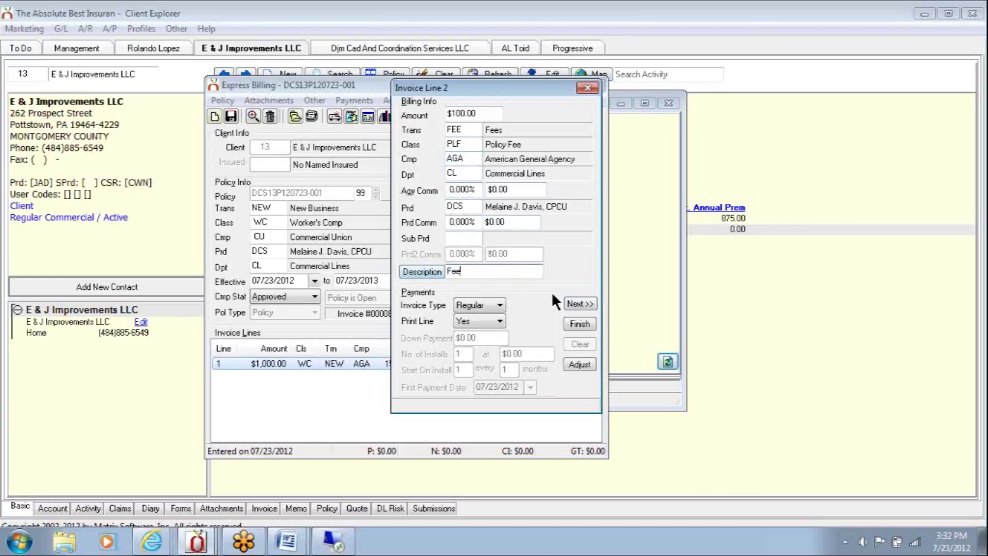
{"action": "left_click", "coordinate": [573, 304]}
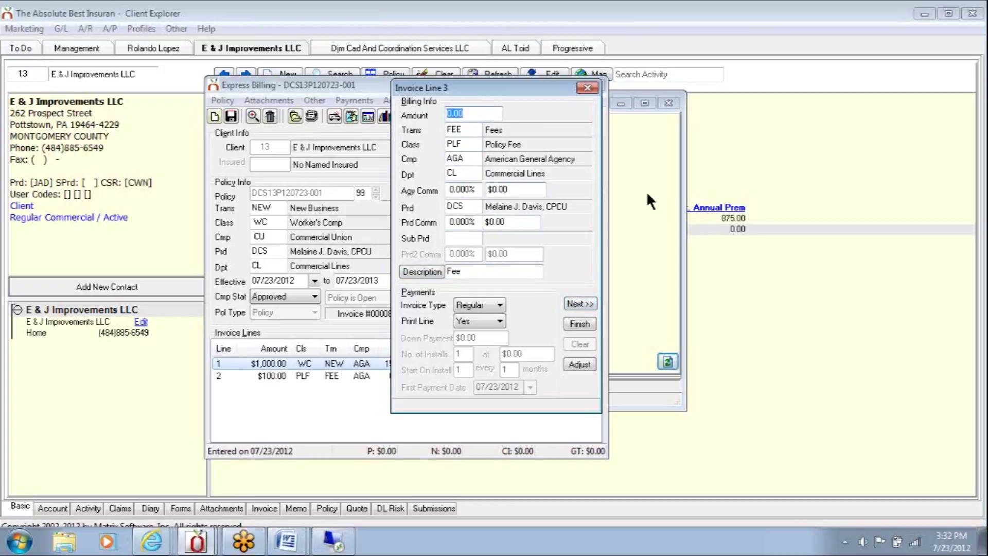
- Add line 3: a $56.78 surplus lines tax with Trans TAX, Class SLT, description 'tax'
{"action": "type", "text": "56.78"}
{"action": "key", "text": "Tab"}
{"action": "type", "text": "T"}
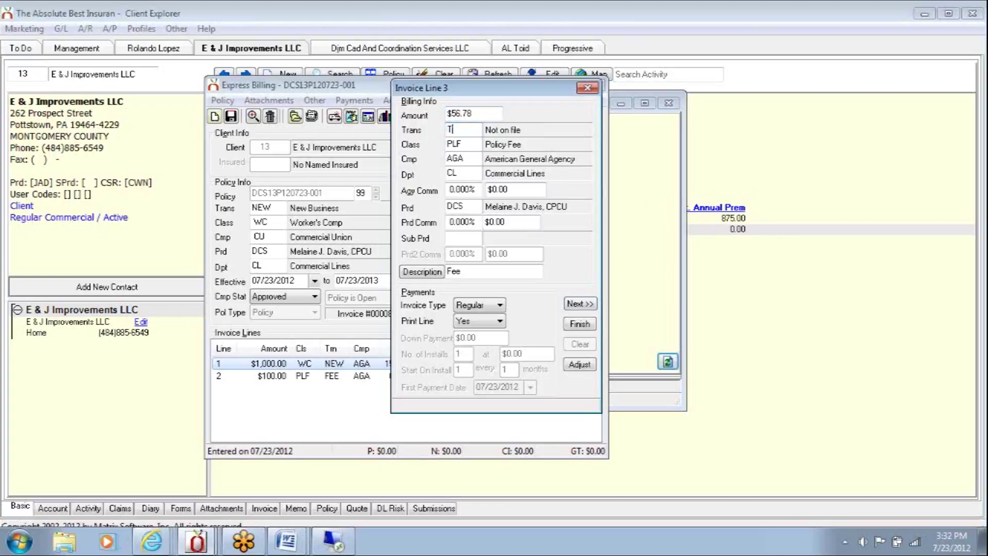
{"action": "type", "text": "AX"}
{"action": "key", "text": "Tab"}
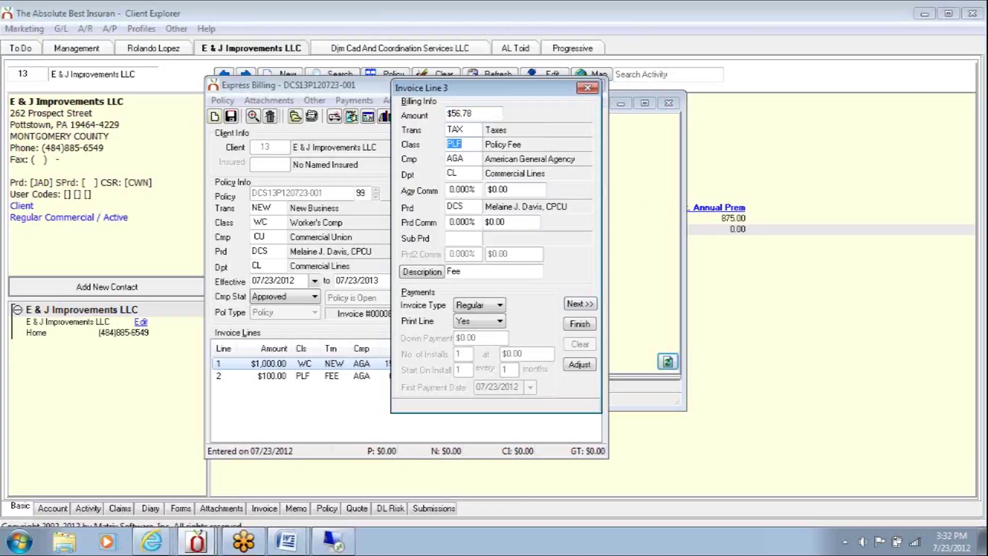
{"action": "type", "text": "SLT"}
{"action": "key", "text": "Tab"}
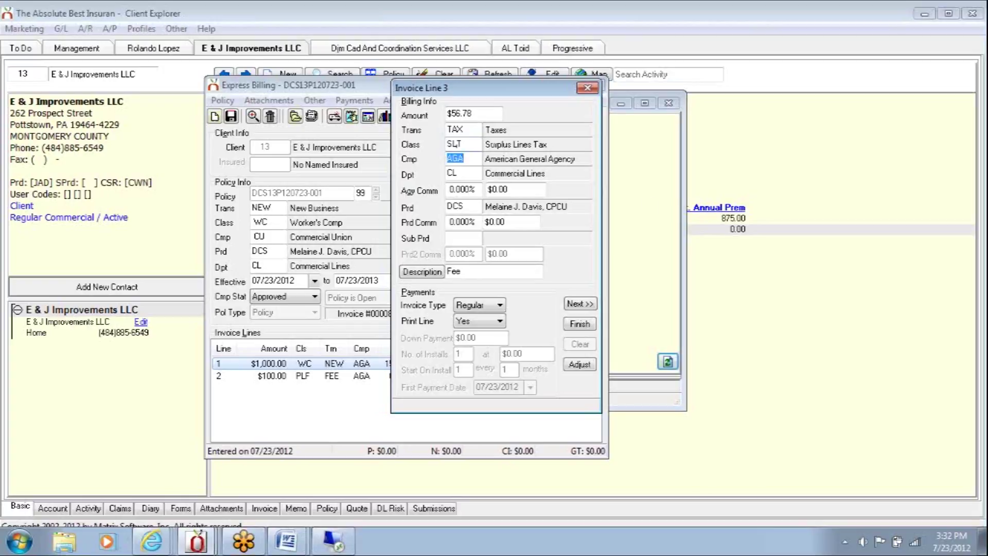
{"action": "left_click", "coordinate": [491, 269]}
{"action": "type", "text": "tax"}
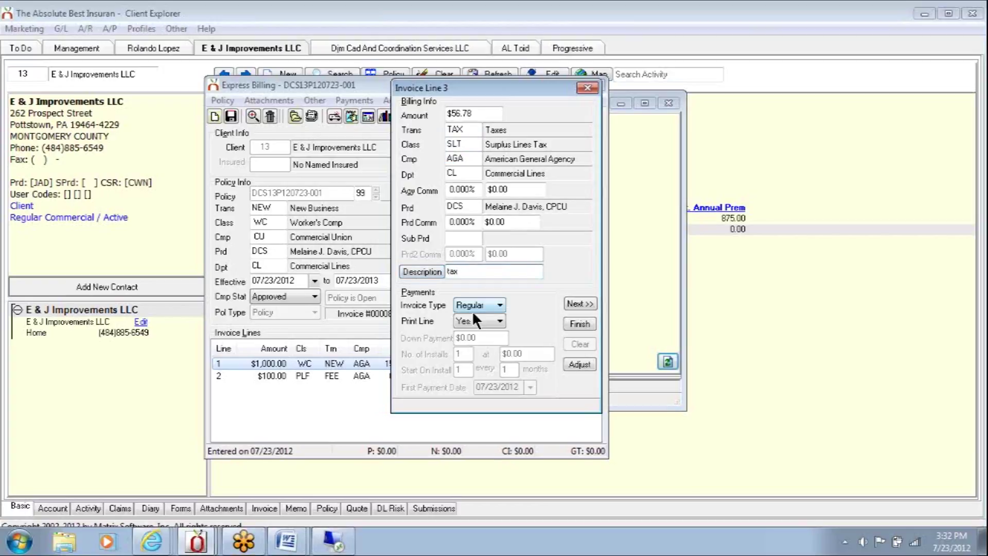
{"action": "key", "text": "Tab"}
{"action": "left_click", "coordinate": [486, 276]}
{"action": "left_click", "coordinate": [572, 302]}
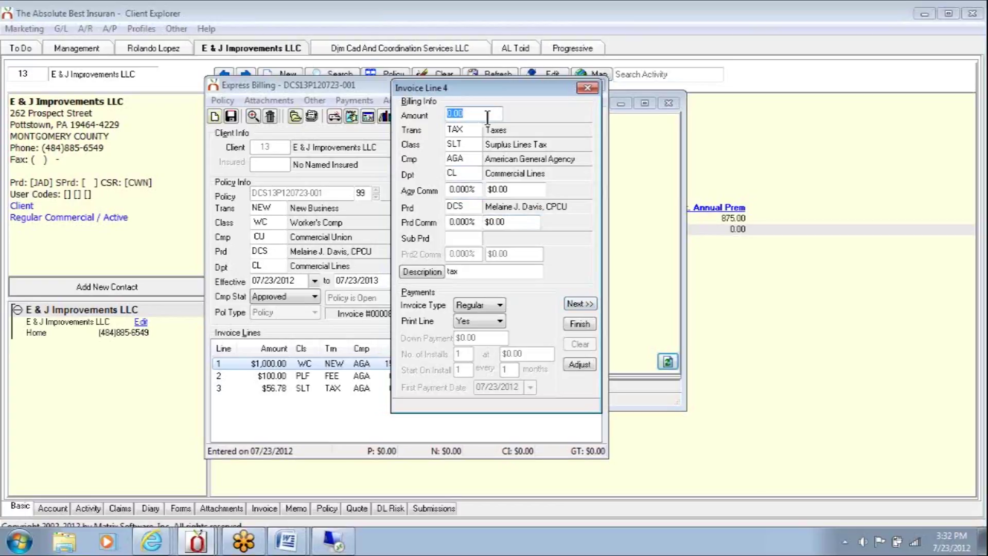
- Add and save line 4: 800 with Trans PRF, Class PRF, description 'Premium Finance'
{"action": "type", "text": "800"}
{"action": "key", "text": "Tab"}
{"action": "type", "text": "PRF"}
{"action": "key", "text": "Tab"}
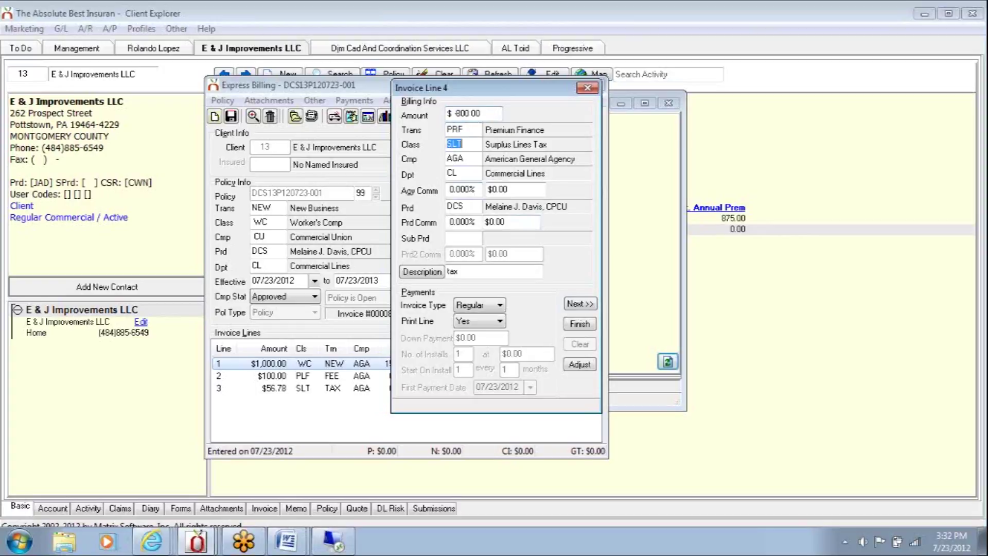
{"action": "type", "text": "PRF"}
{"action": "key", "text": "Tab"}
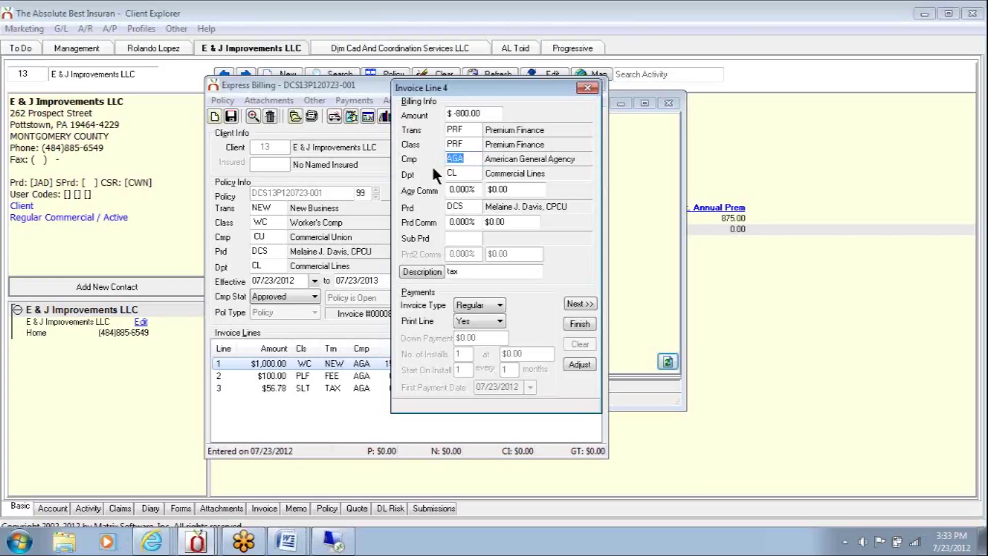
{"action": "left_click_drag", "start_coordinate": [486, 271], "coordinate": [414, 269]}
{"action": "type", "text": "Premium Finance"}
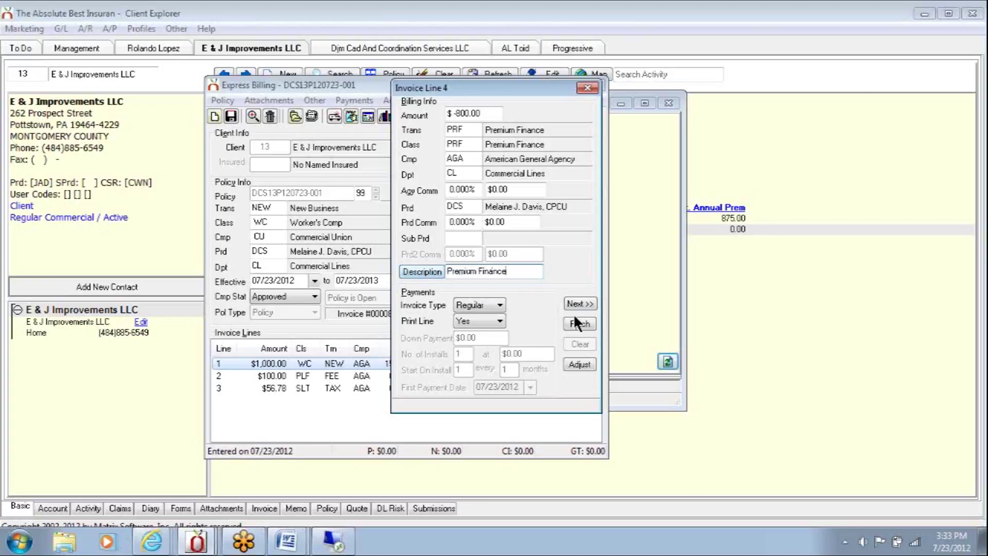
{"action": "left_click", "coordinate": [581, 322]}
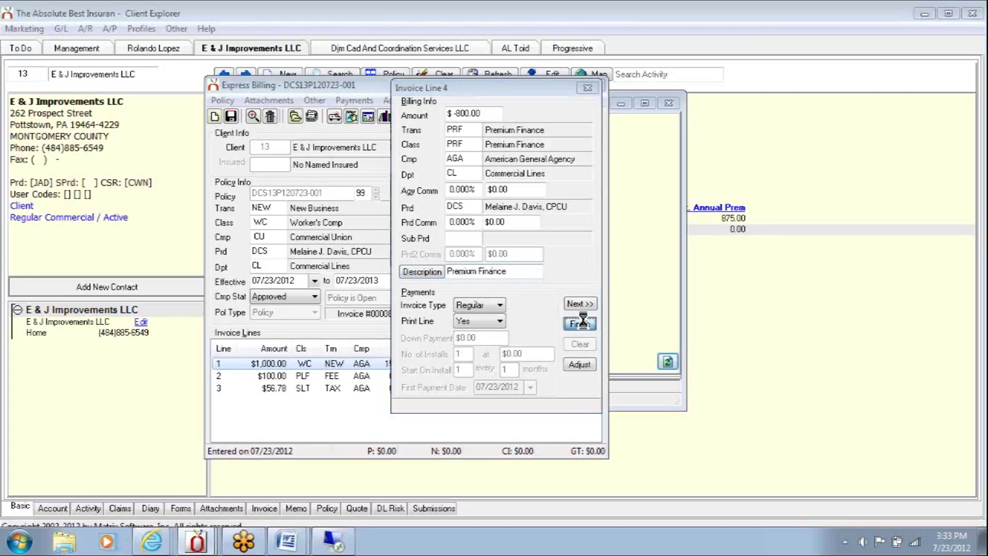
{"action": "left_click", "coordinate": [480, 268]}
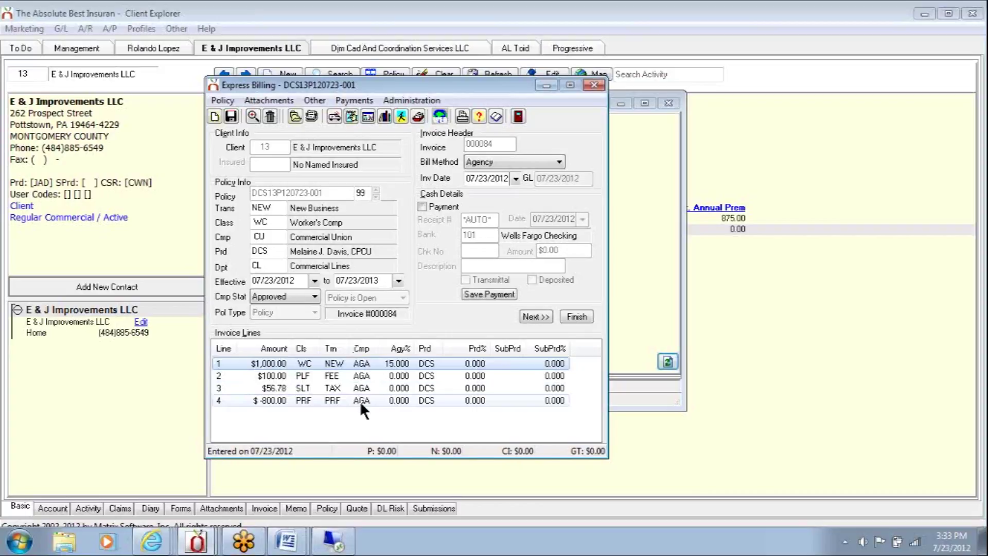
- Change line 1's agency commission from 15% to 10% ($100.00) and save the line
{"action": "double_click", "coordinate": [376, 362]}
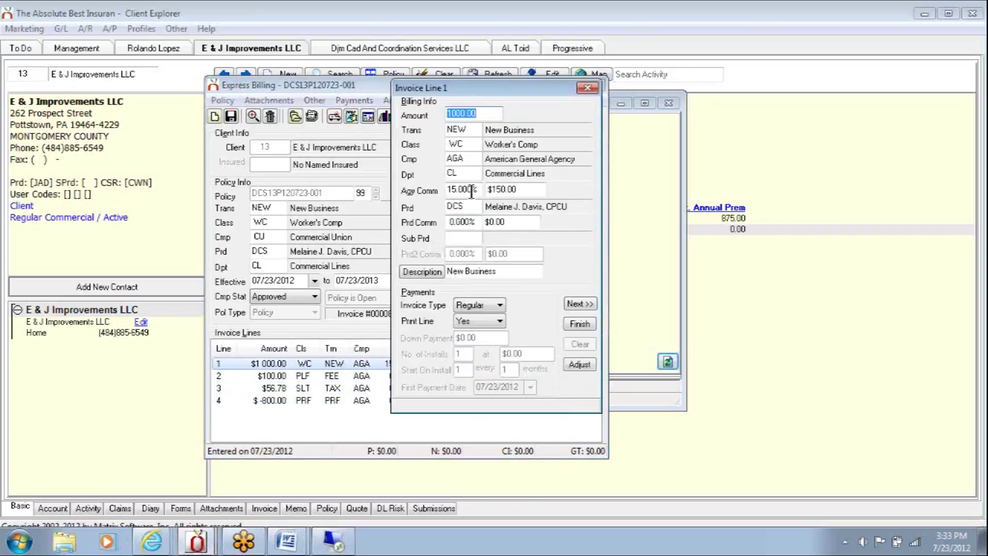
{"action": "left_click", "coordinate": [479, 189]}
{"action": "type", "text": "0"}
{"action": "key", "text": "BackSpace"}
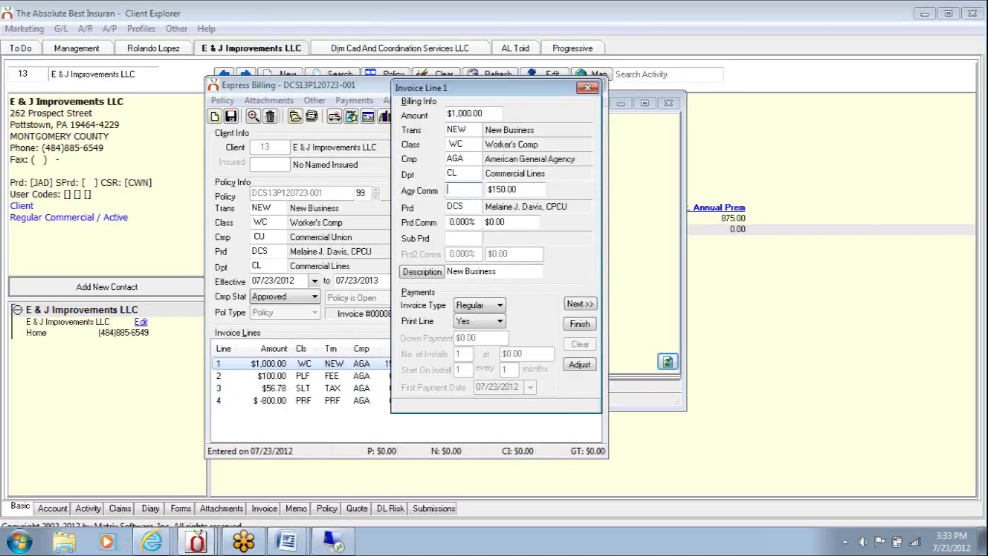
{"action": "type", "text": "10"}
{"action": "key", "text": "Tab"}
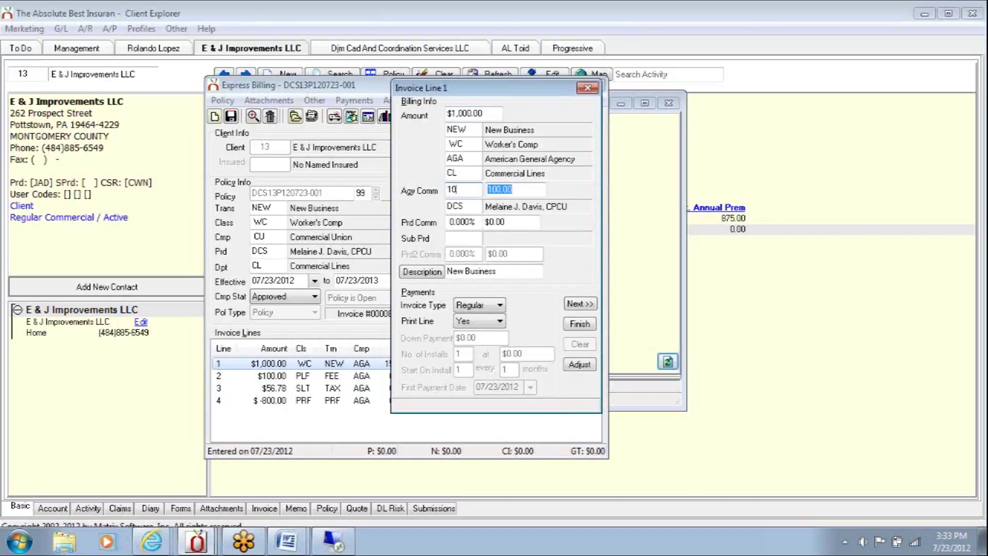
{"action": "left_click", "coordinate": [575, 323]}
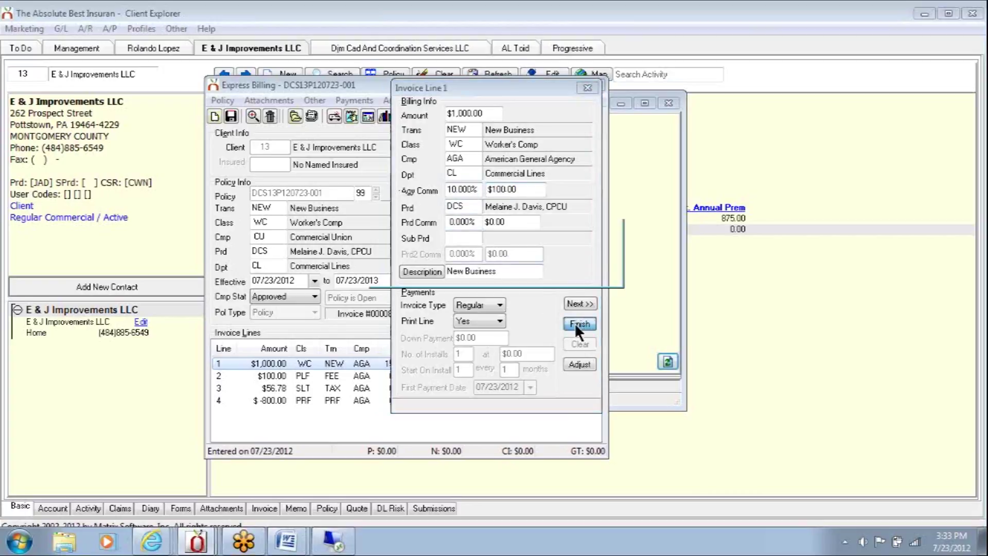
{"action": "left_click", "coordinate": [543, 270]}
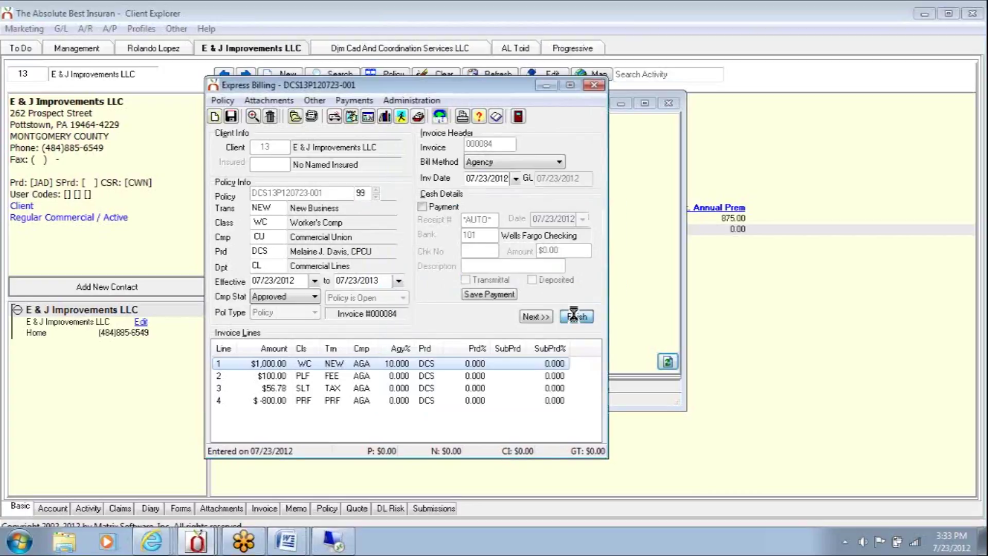